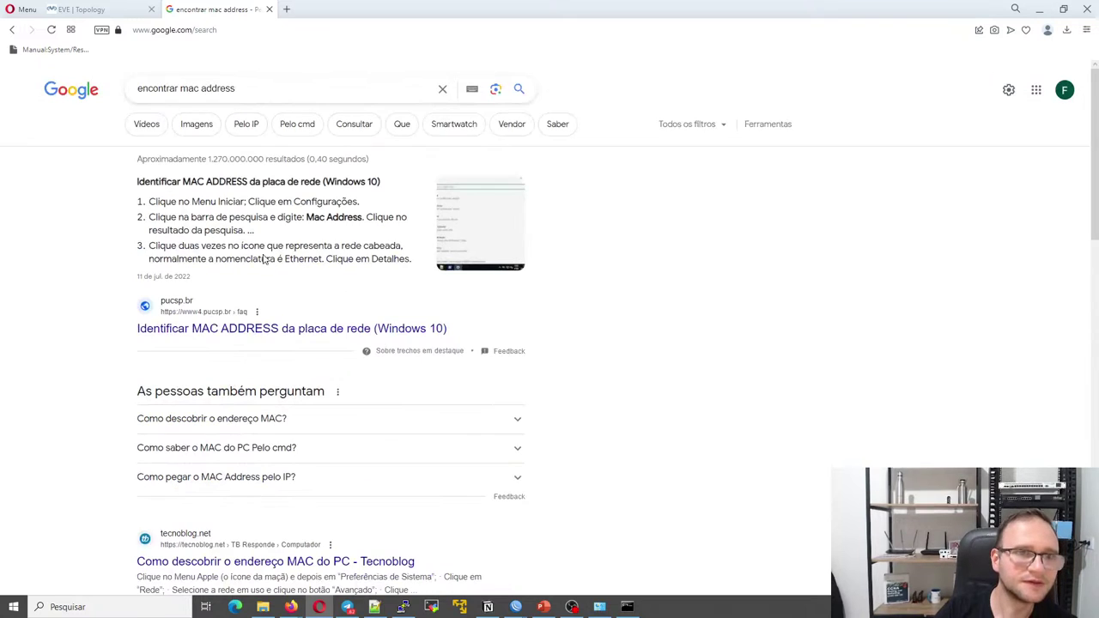
Search the web for "find mac" and open the MACVendors.com result
triple_click(270, 89)
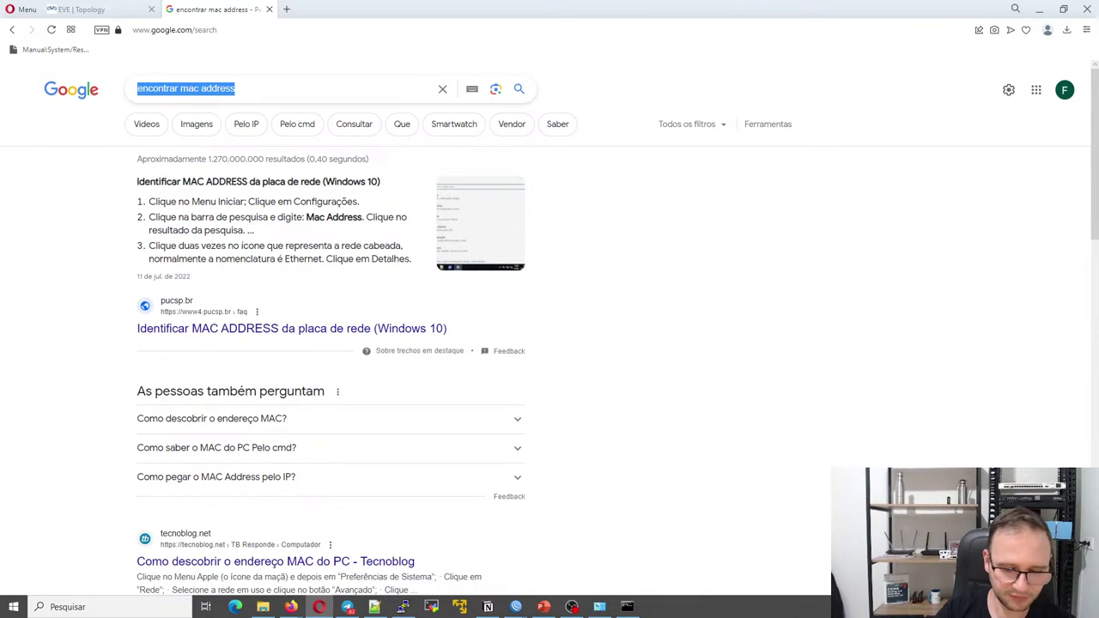
text(find mac)
key(Return)
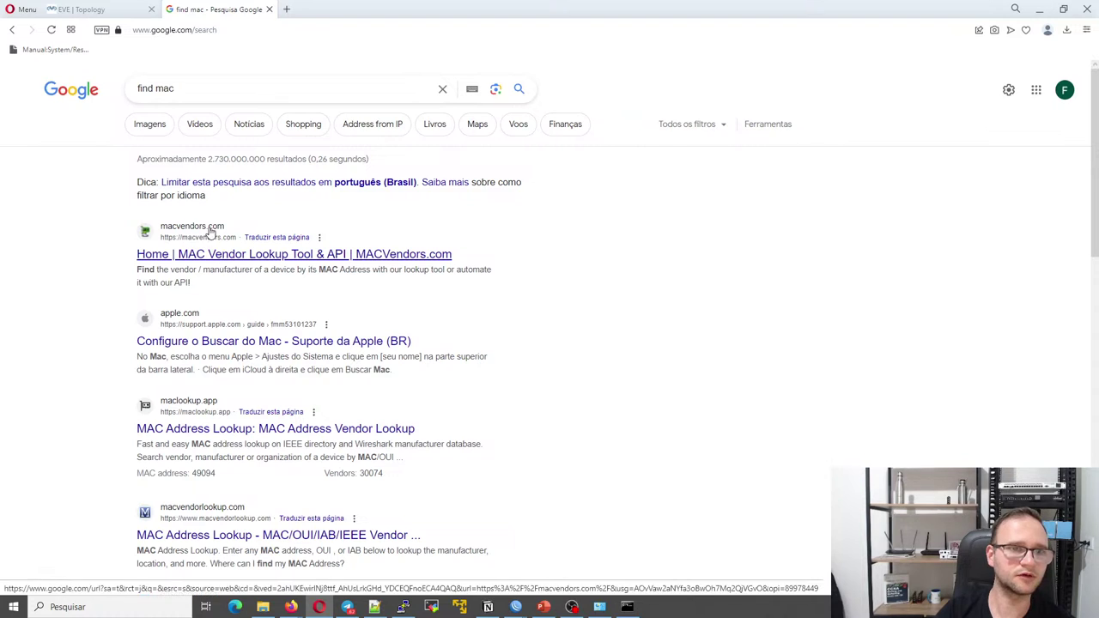
click(212, 233)
Look up the vendor of the MAC address 54-BF-64-0A-DB-82
text(54-BF-64-0A-DB-82)
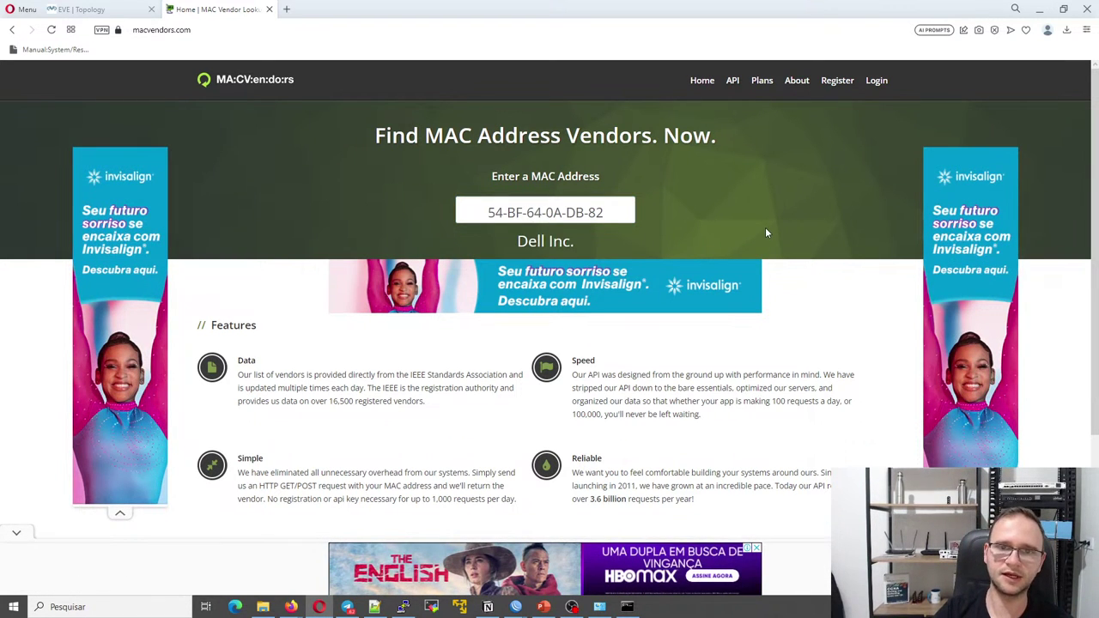
drag(573, 230, 531, 219)
key(Escape)
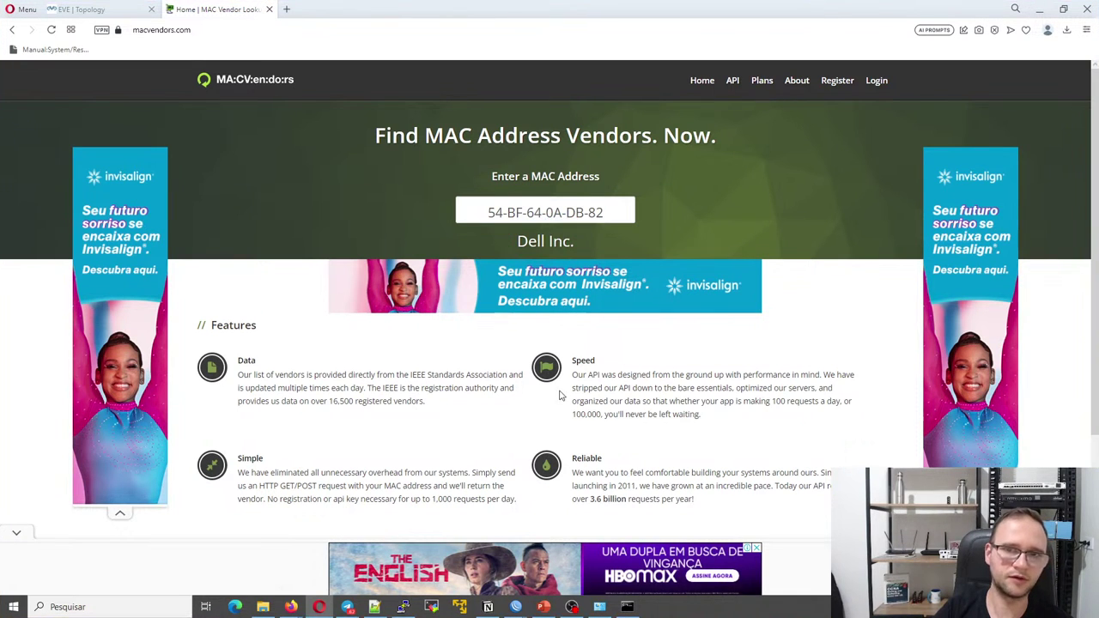
Switch to the WinBox session, open the ether1 interface details and copy its MAC address
click(515, 584)
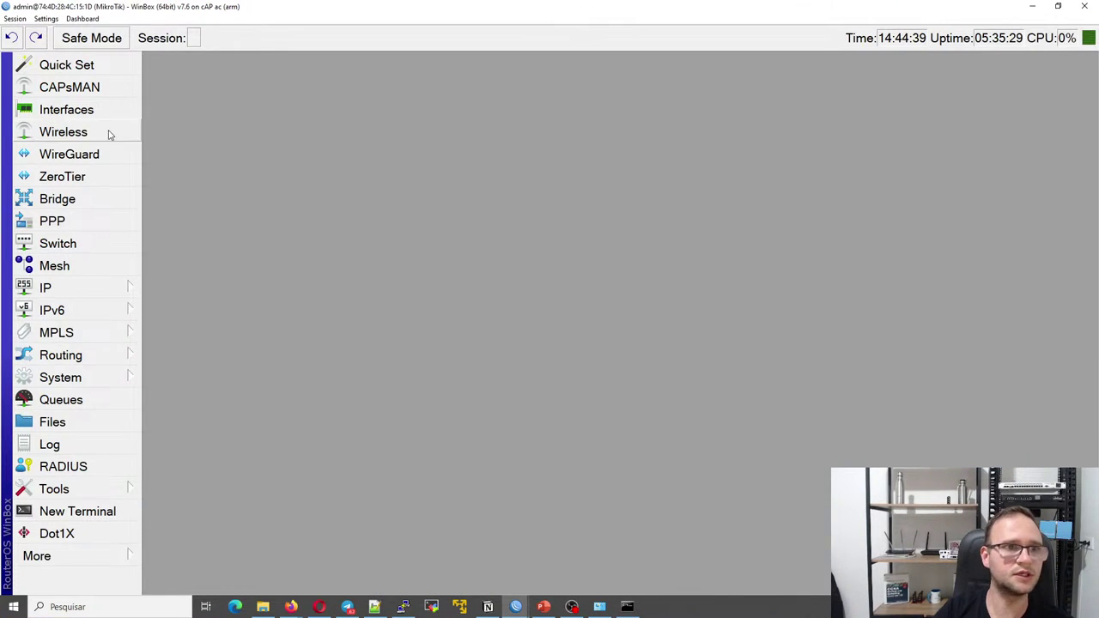
click(66, 110)
click(293, 158)
double_click(293, 158)
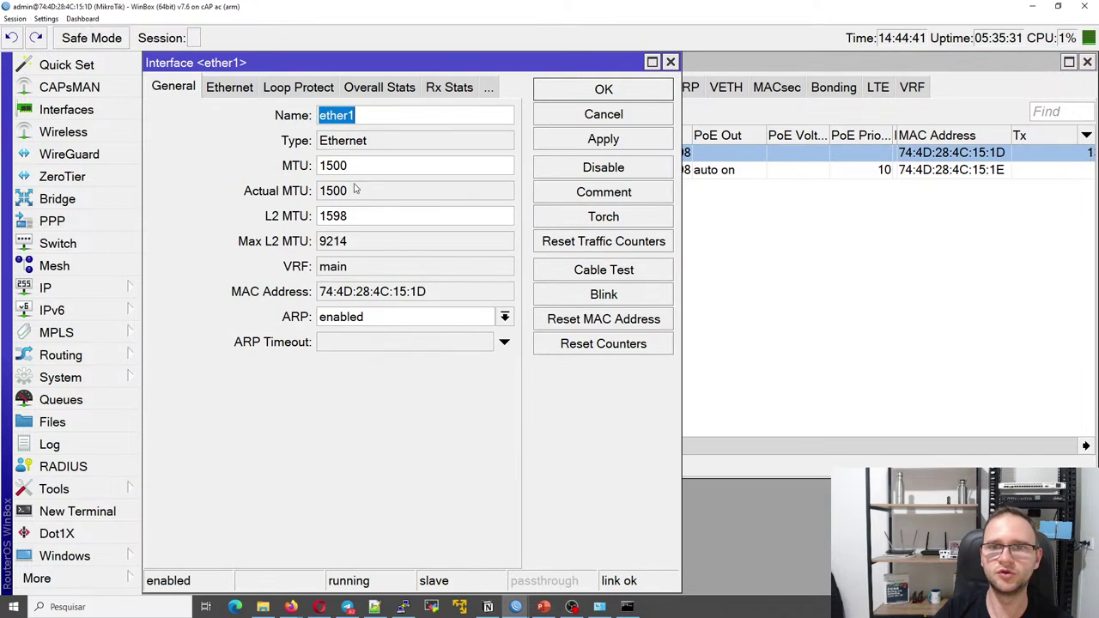
click(415, 293)
double_click(415, 292)
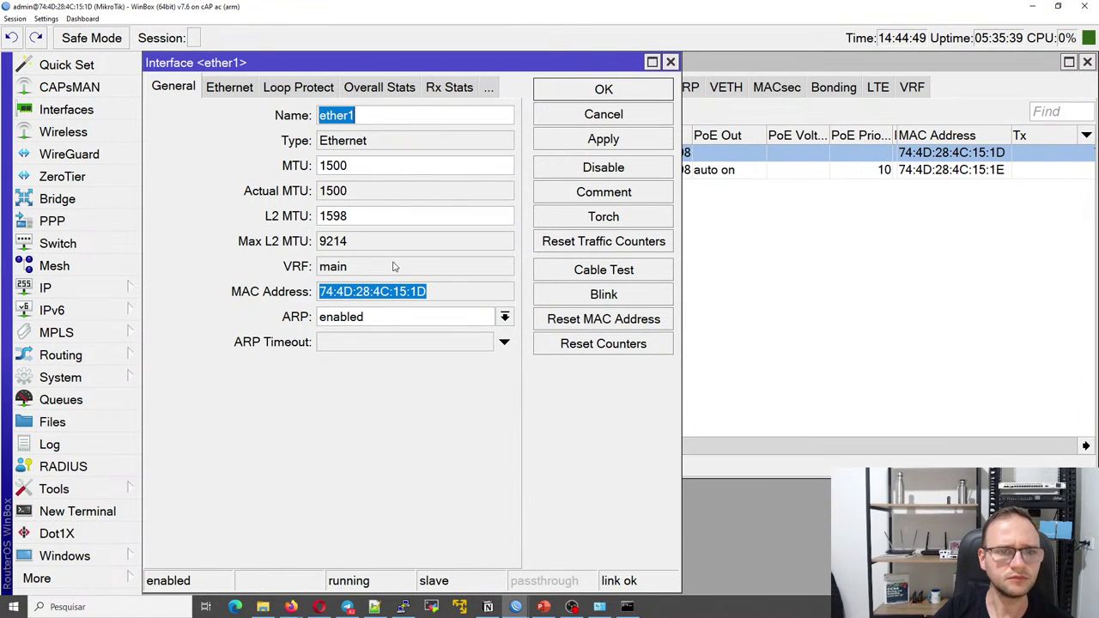
double_click(384, 293)
key(ctrl+c)
key(alt+Tab)
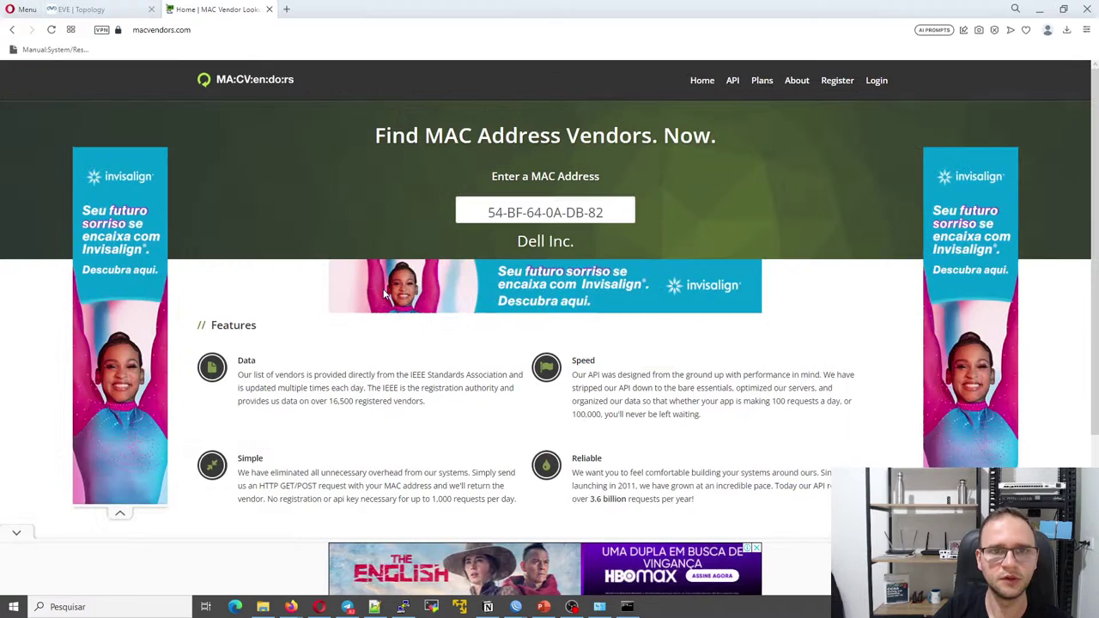
triple_click(563, 212)
key(ctrl+v)
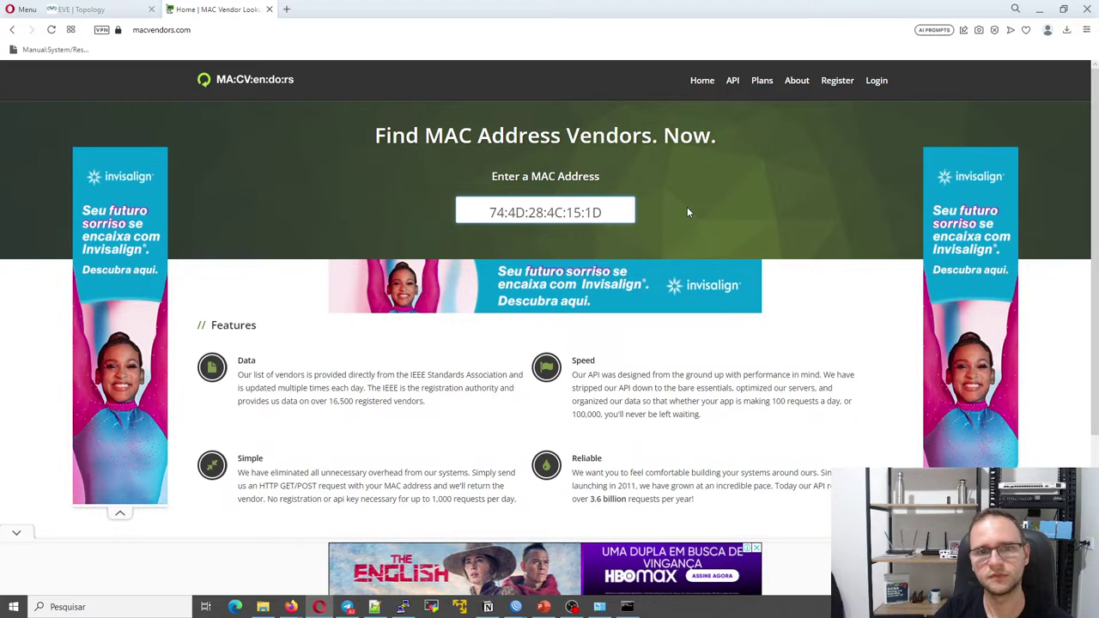
mouse_move(629, 237)
mouse_down()
mouse_move(563, 221)
mouse_move(477, 226)
mouse_move(525, 268)
mouse_move(594, 221)
mouse_move(574, 253)
mouse_move(464, 222)
mouse_move(686, 230)
mouse_move(568, 257)
mouse_up()
key(Escape)
key(Escape)
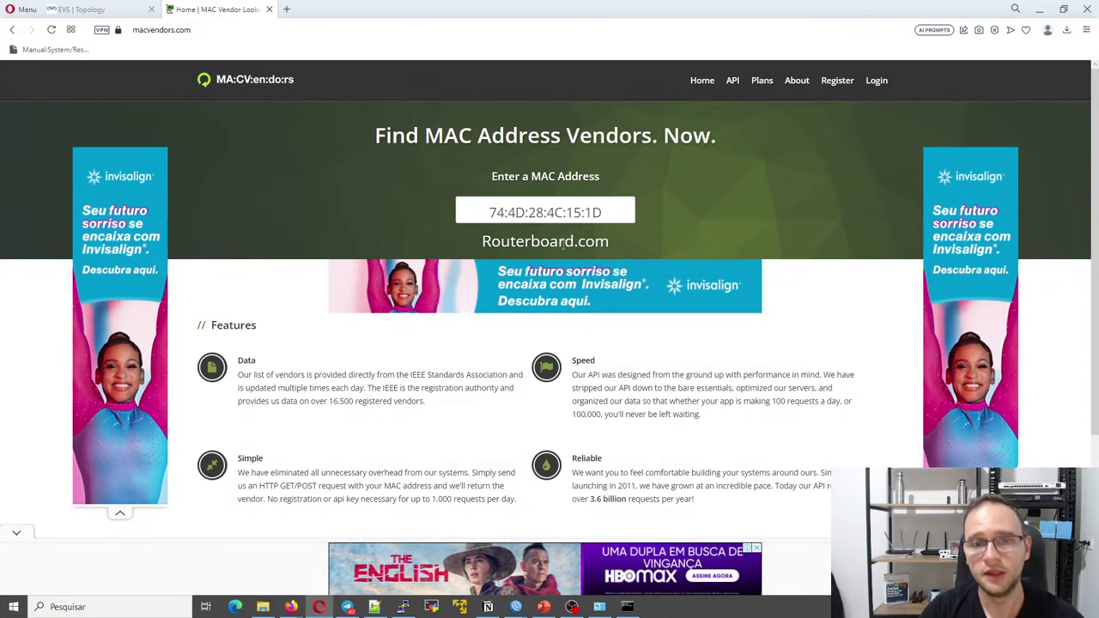
Mark the first three octets, 74:4D:28, of the looked-up MAC address with the screen pen, then clear the annotations
key(ctrl+2)
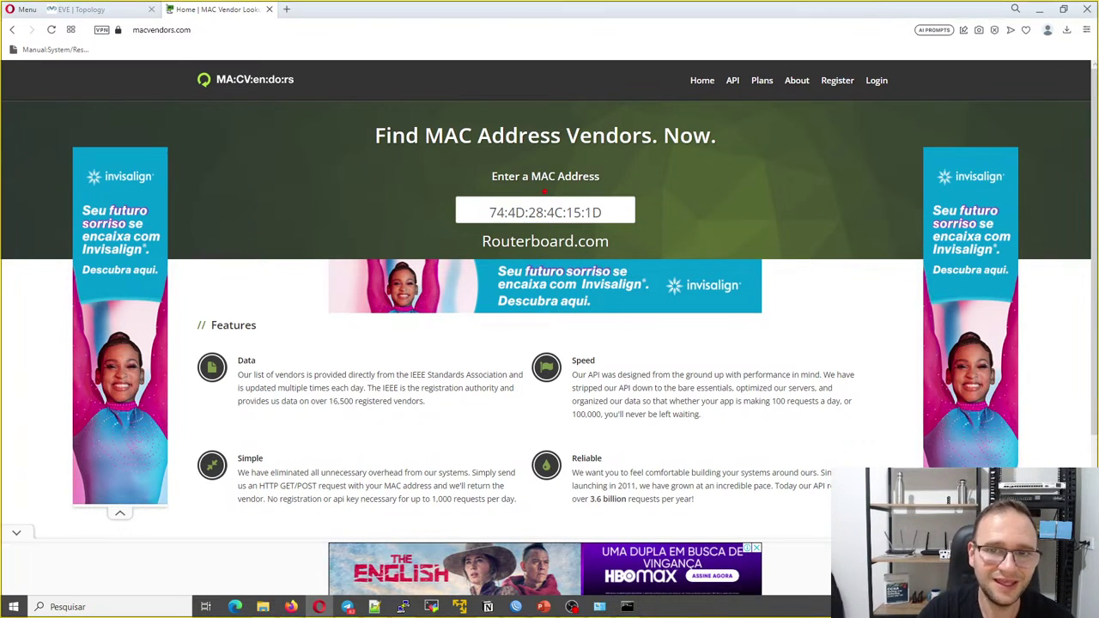
mouse_move(544, 221)
mouse_down()
mouse_move(472, 222)
mouse_move(475, 199)
mouse_move(543, 196)
mouse_up()
key(Escape)
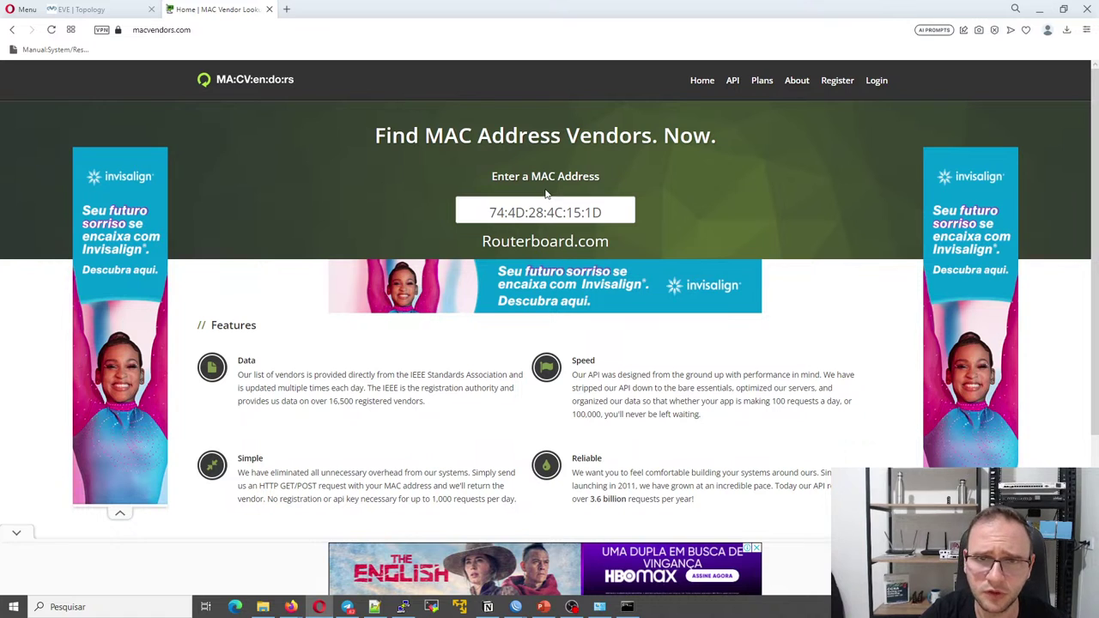
key(ctrl+2)
key(Escape)
key(ctrl+2)
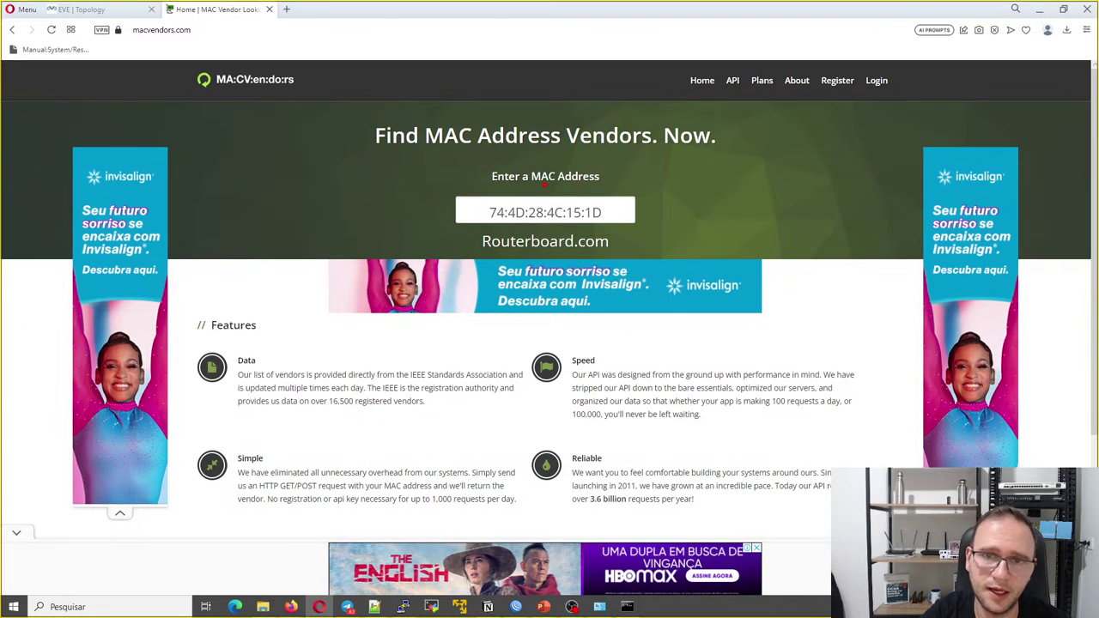
mouse_move(544, 186)
mouse_down()
mouse_move(544, 225)
mouse_move(483, 196)
mouse_move(597, 190)
mouse_move(632, 218)
mouse_move(572, 226)
mouse_move(597, 191)
mouse_move(613, 220)
mouse_move(550, 225)
mouse_up()
key(ctrl+z)
key(ctrl+z)
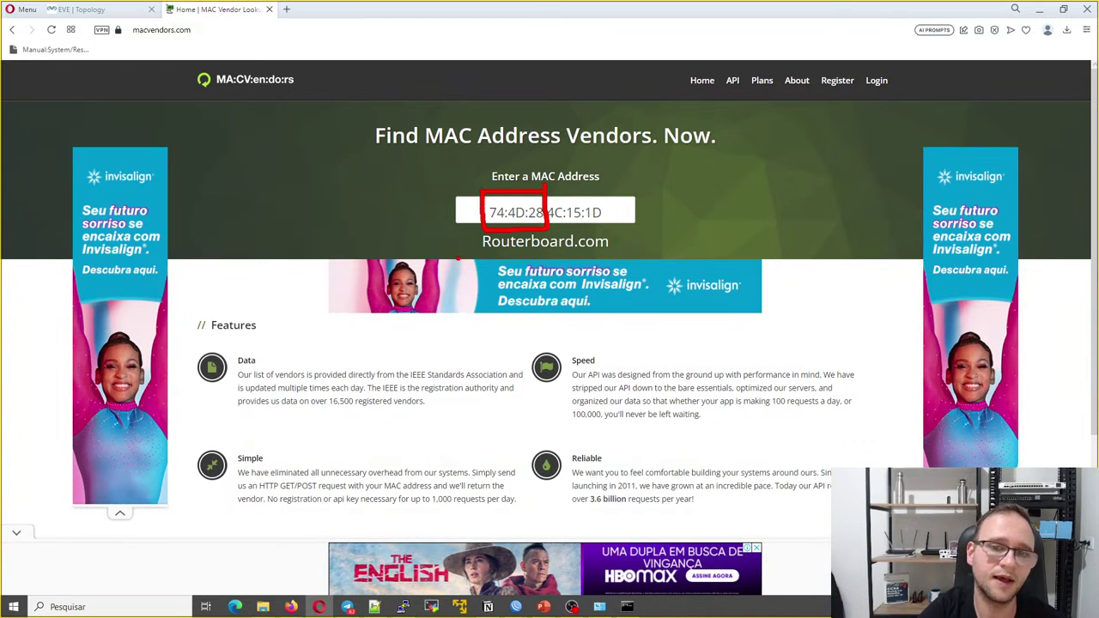
mouse_move(482, 225)
mouse_down()
mouse_move(526, 273)
mouse_move(559, 235)
mouse_move(554, 222)
mouse_up()
key(Escape)
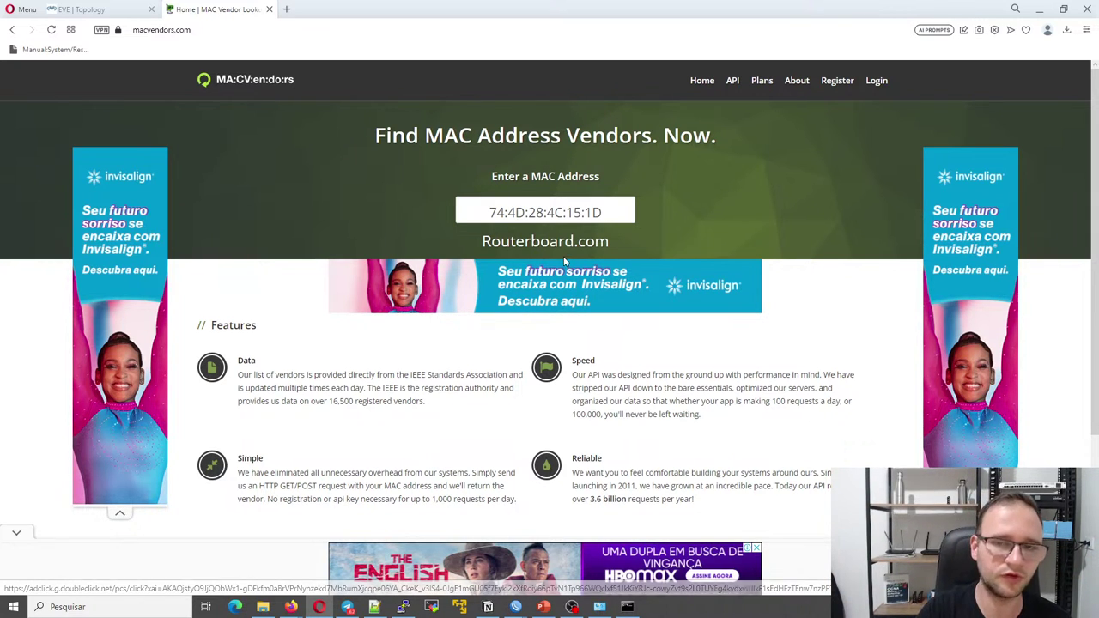
mouse_move(546, 194)
mouse_down()
mouse_move(545, 225)
mouse_move(479, 199)
mouse_up()
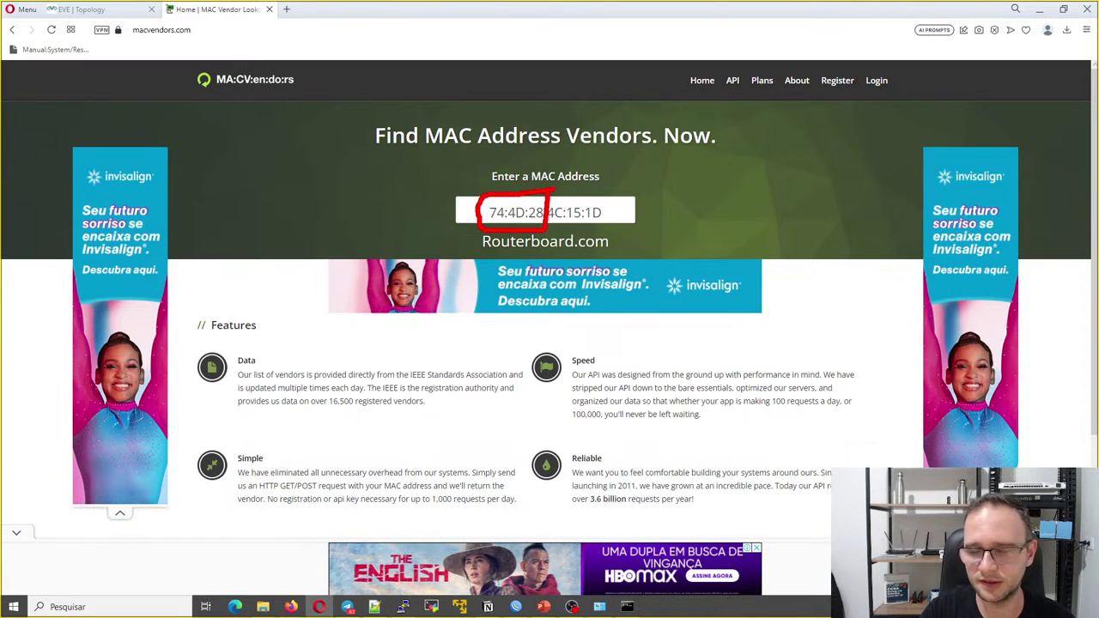
key(Escape)
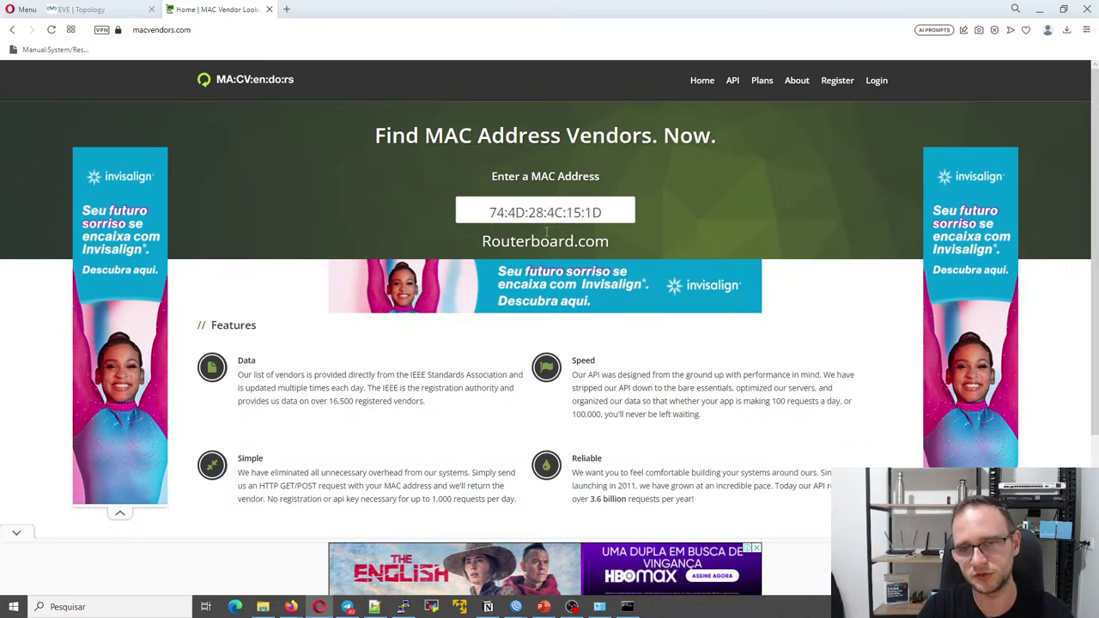
Switch to the Firefox live chat window, read the latest messages and move the window out of the way
key(alt+Tab)
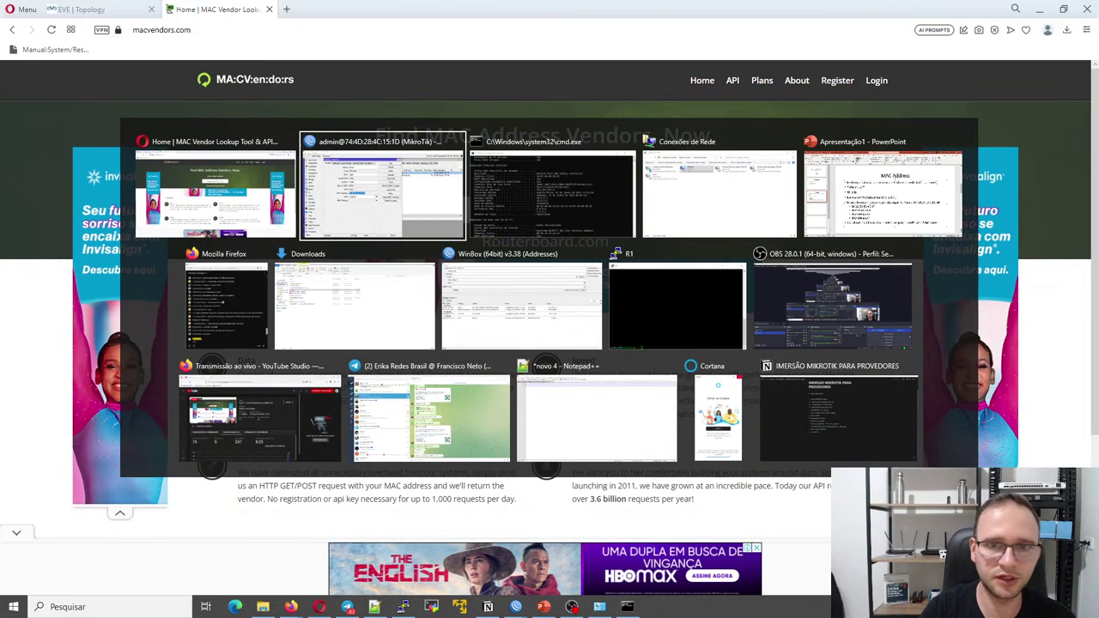
click(224, 303)
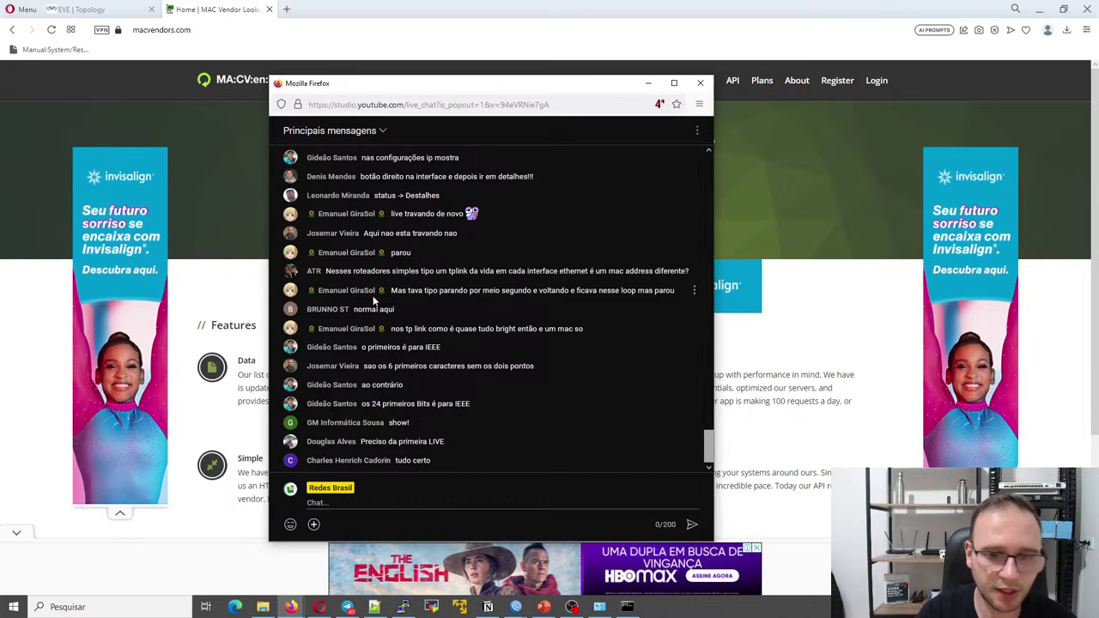
drag(505, 92, 0, 96)
Switch to the WinBox session and close the ether1 details and the interface list
key(alt+Tab)
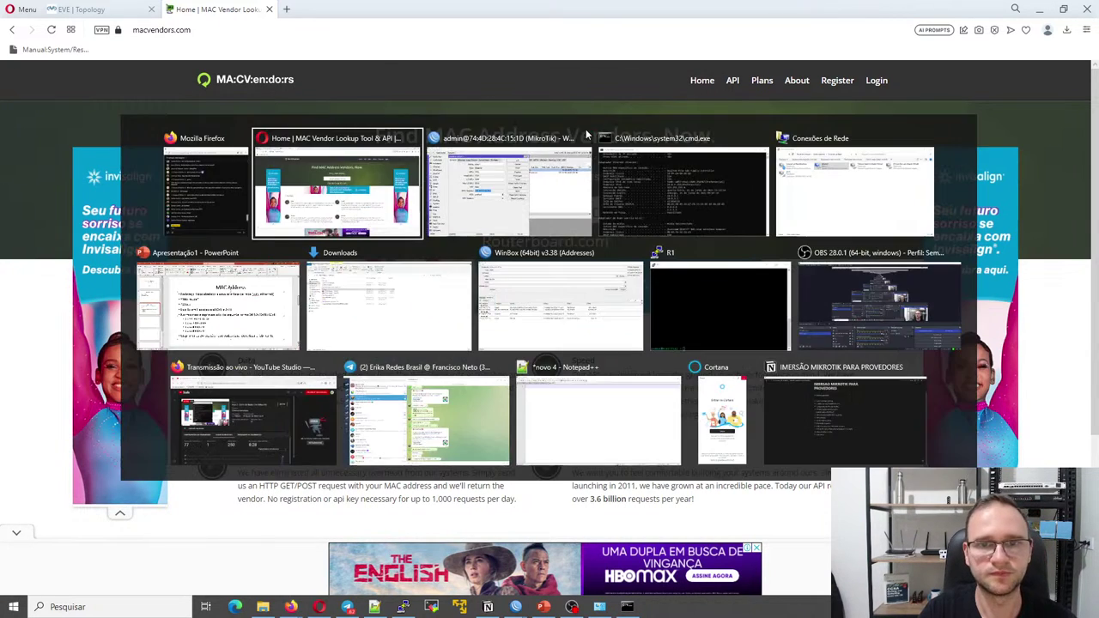
key(Escape)
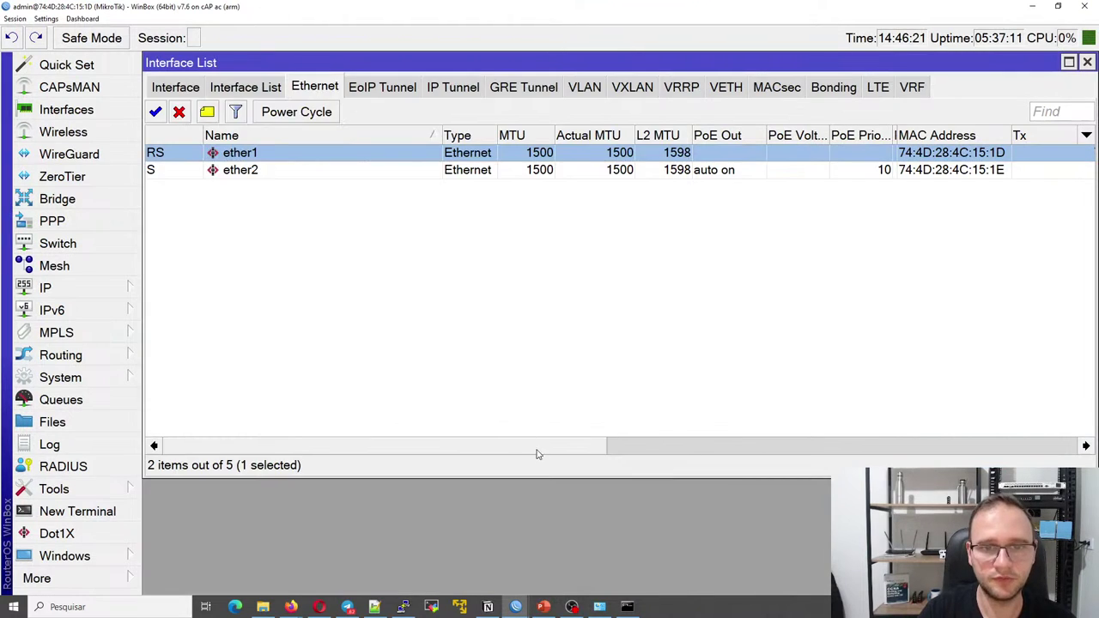
key(Escape)
Switch to the PowerPoint presentation and title slide 4 "Comunicação entre dois hosts via MAC"
key(alt+Tab)
key(alt+Tab)
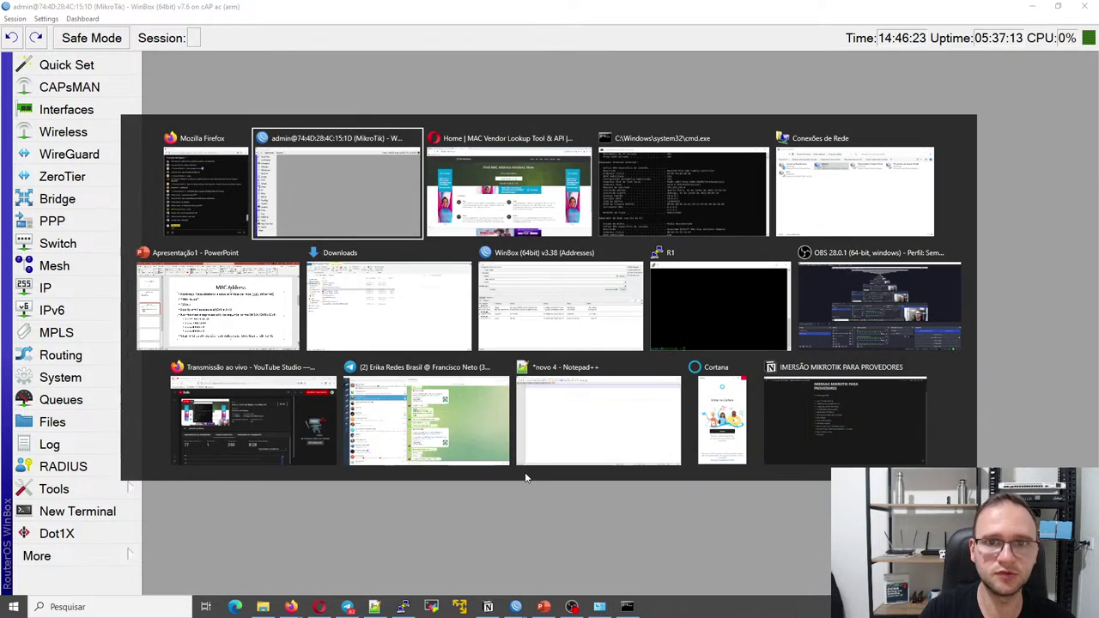
key(alt+Tab)
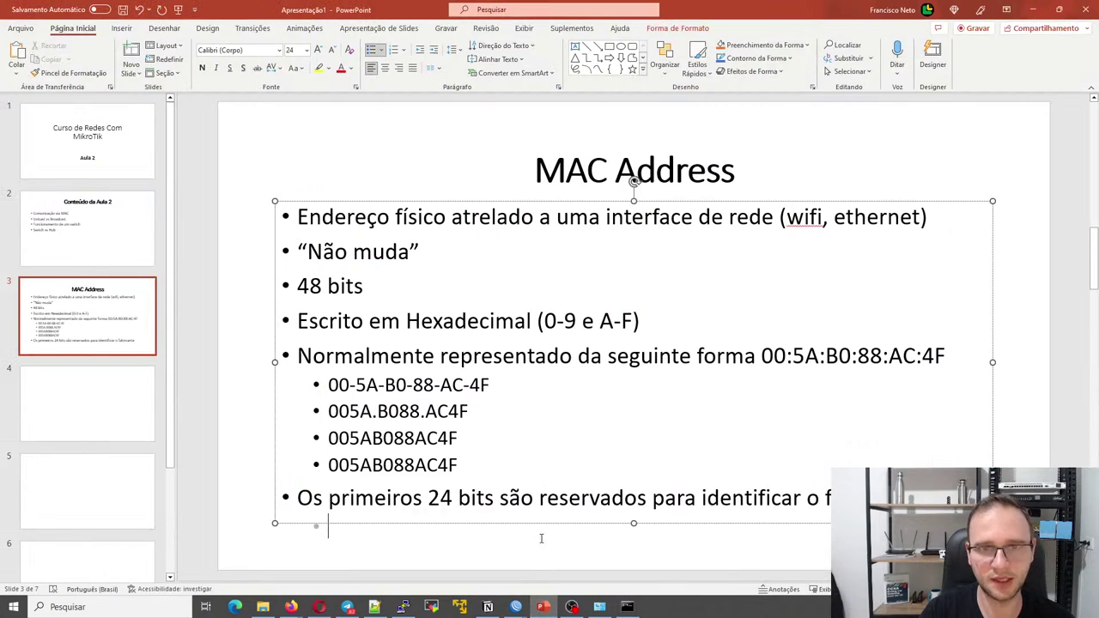
click(102, 382)
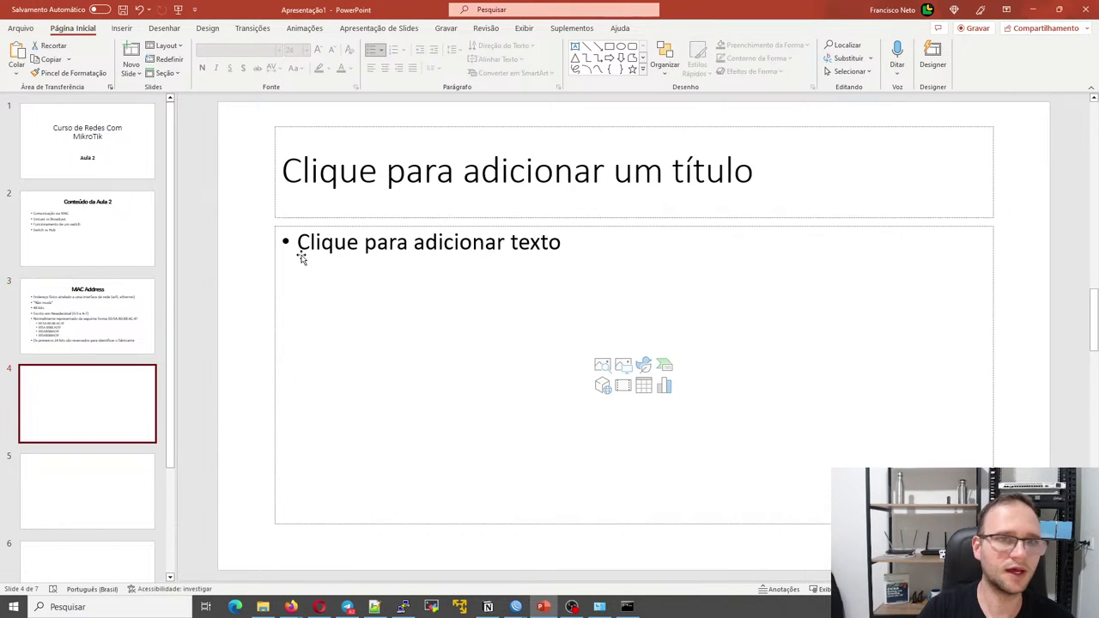
click(568, 170)
text(Co)
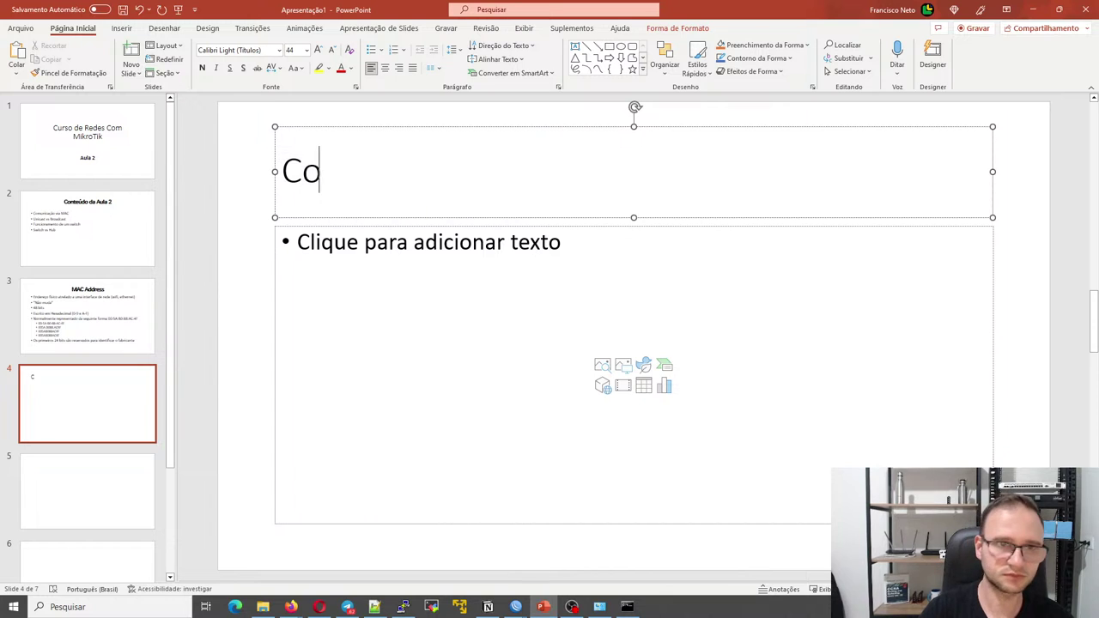
text(municaç)
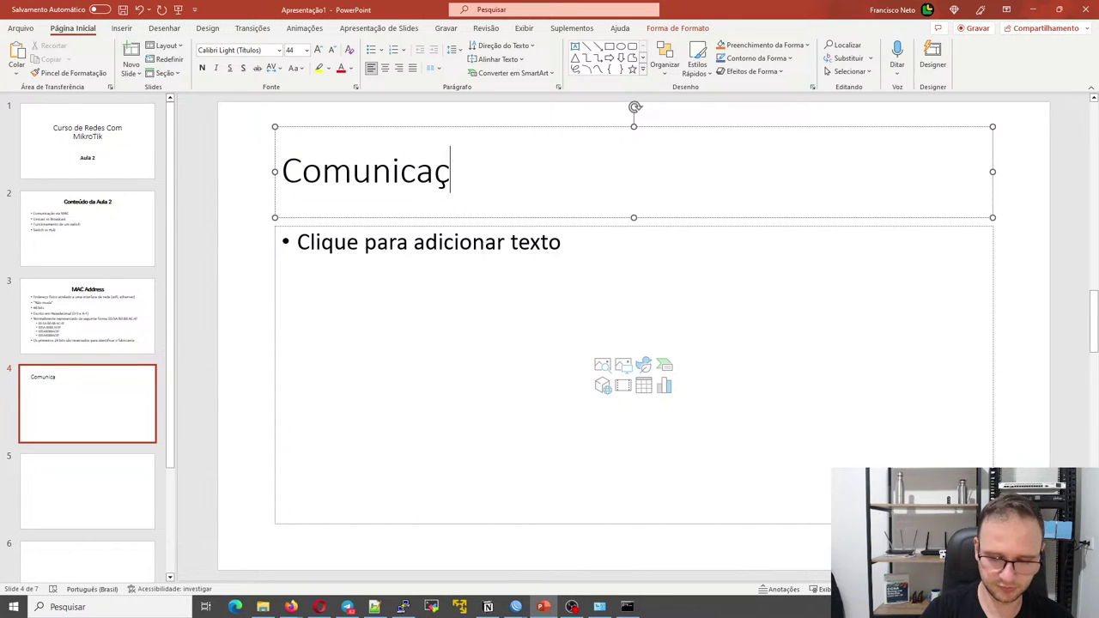
text(ão entre do)
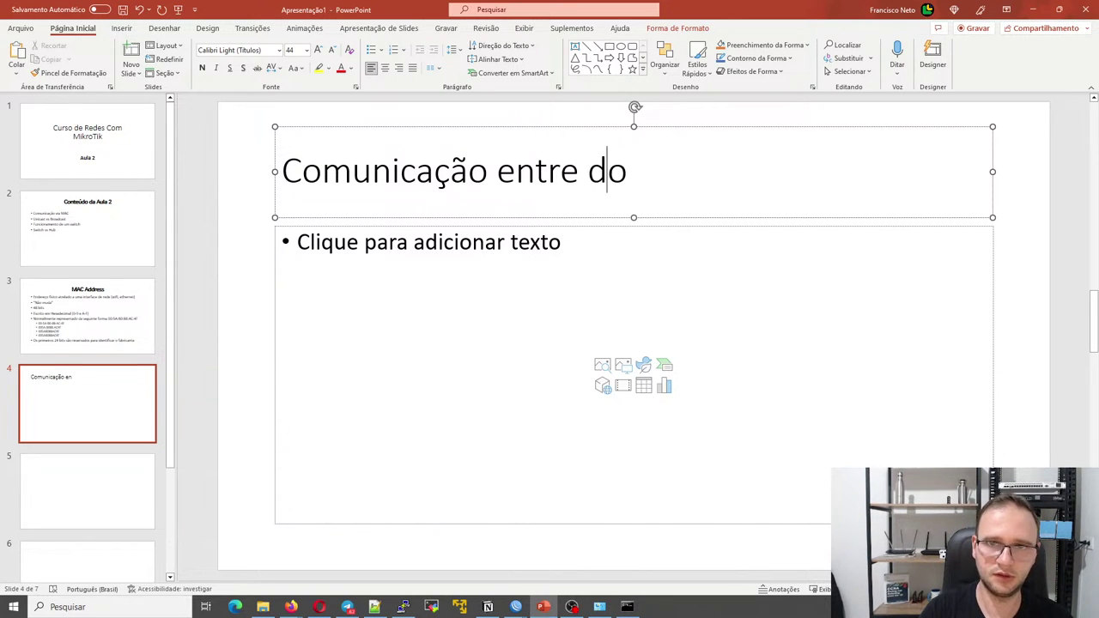
text(is host)
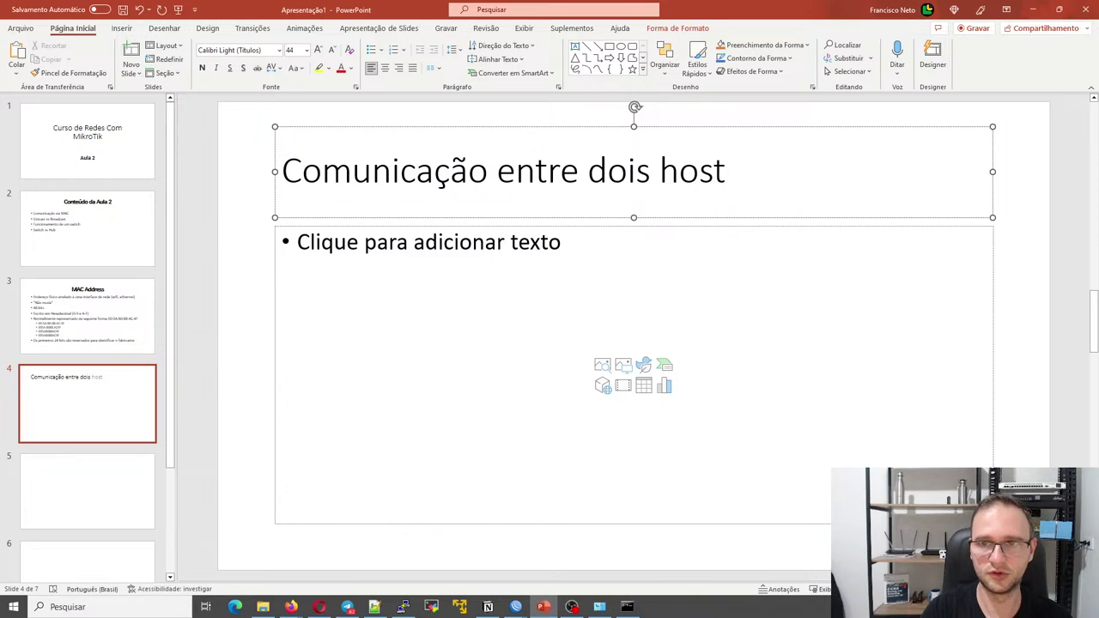
text(s via MAC)
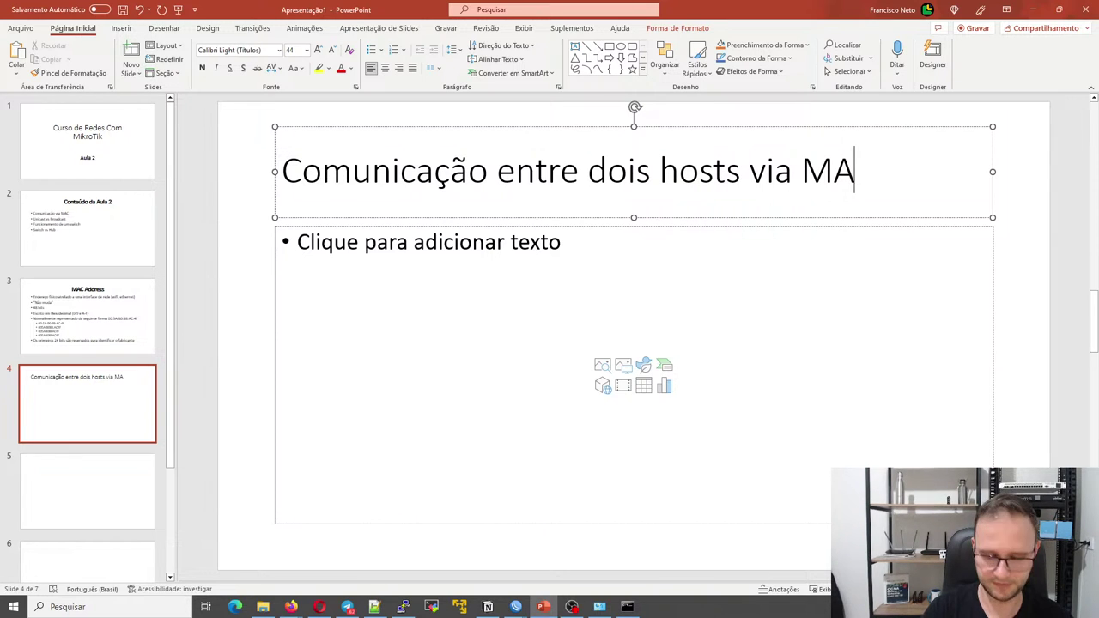
Center the slide 4 title, make it bold and place the cursor in the body placeholder
triple_click(604, 180)
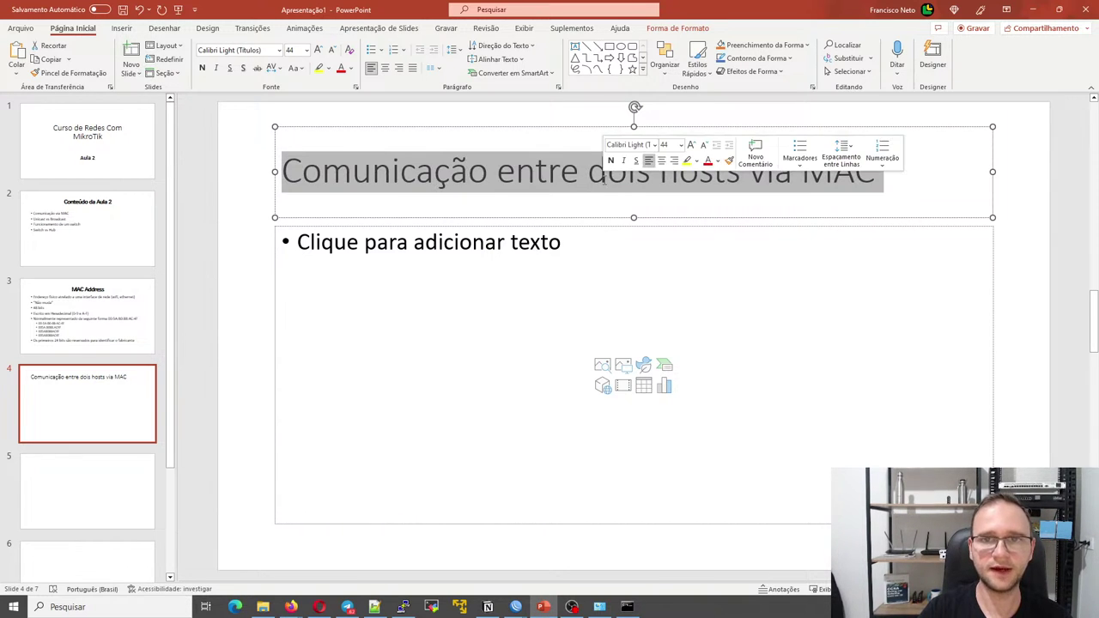
click(661, 161)
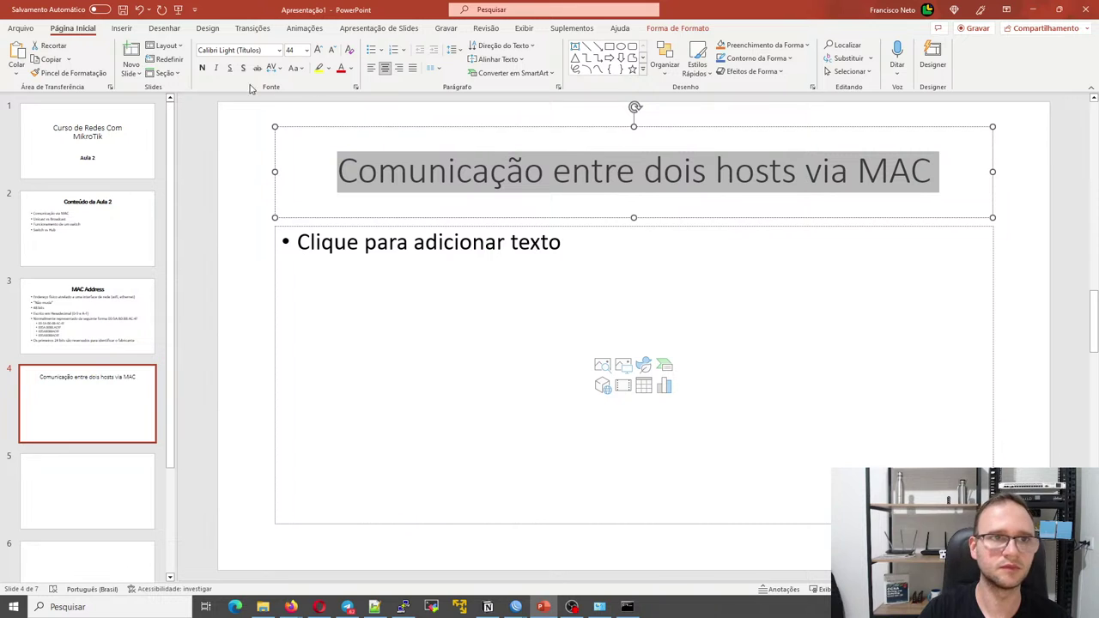
click(202, 68)
click(403, 361)
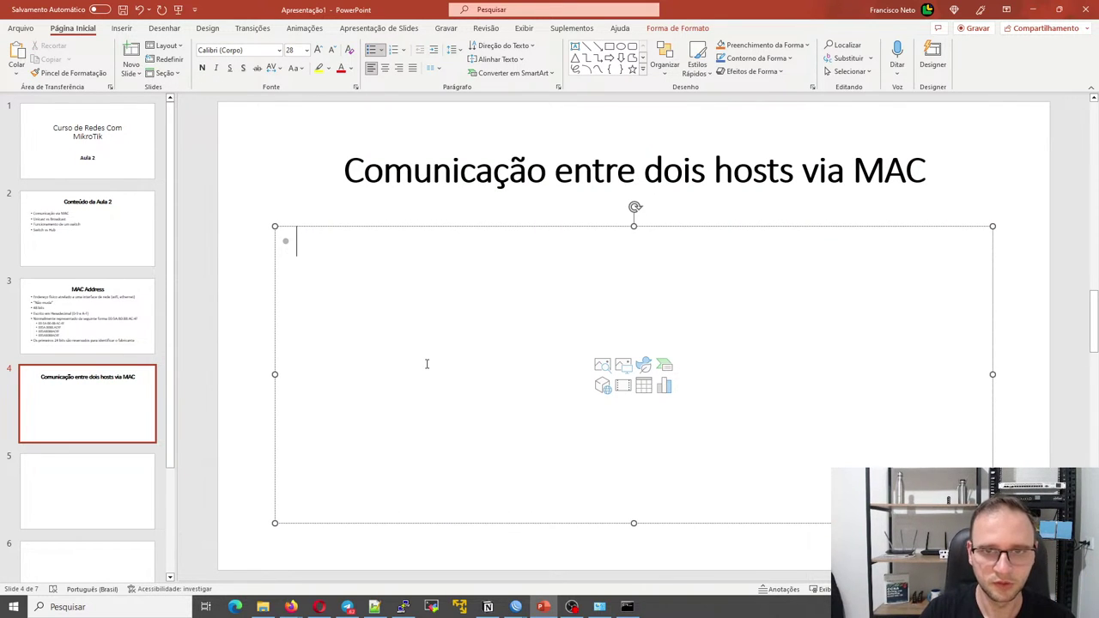
Switch to the WinBox session, delete 8.png from the router's file list and upload it again from File Explorer
click(515, 606)
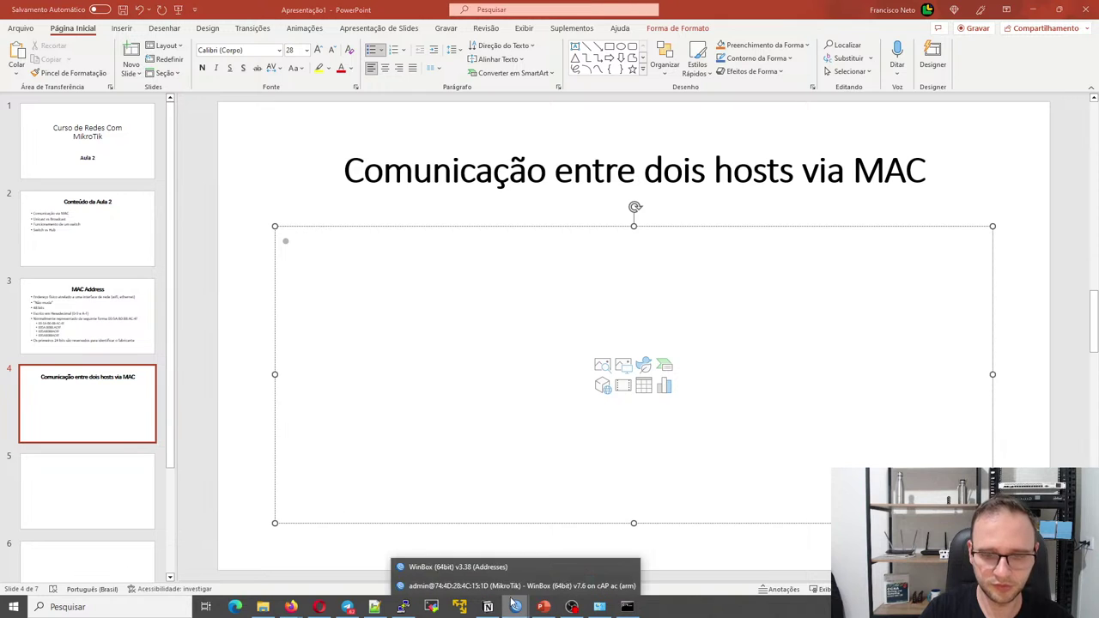
click(506, 585)
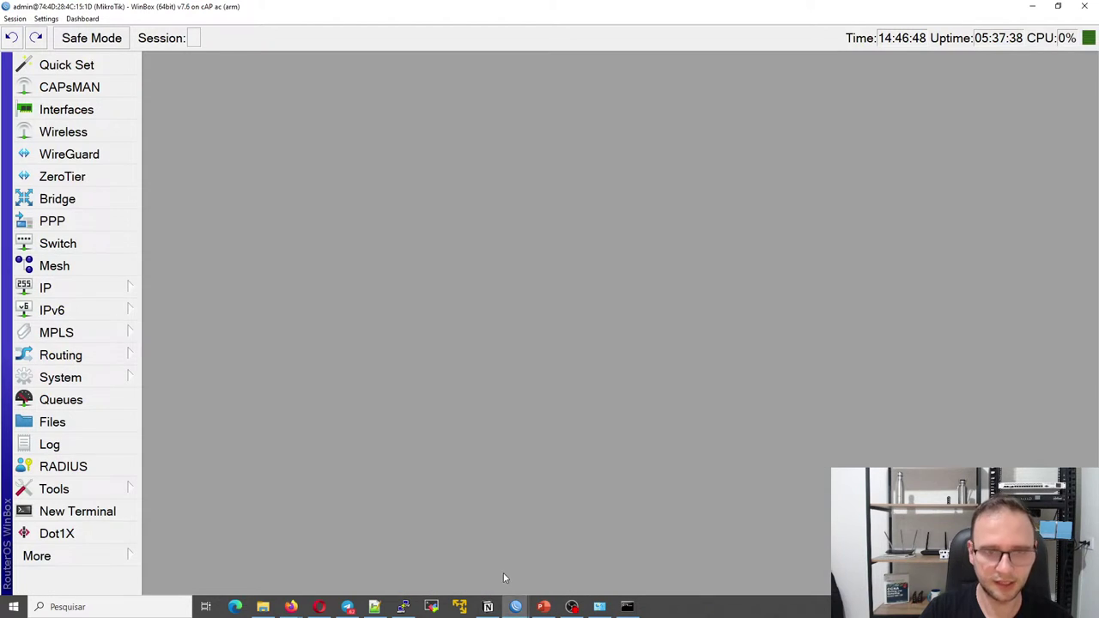
click(81, 421)
click(210, 157)
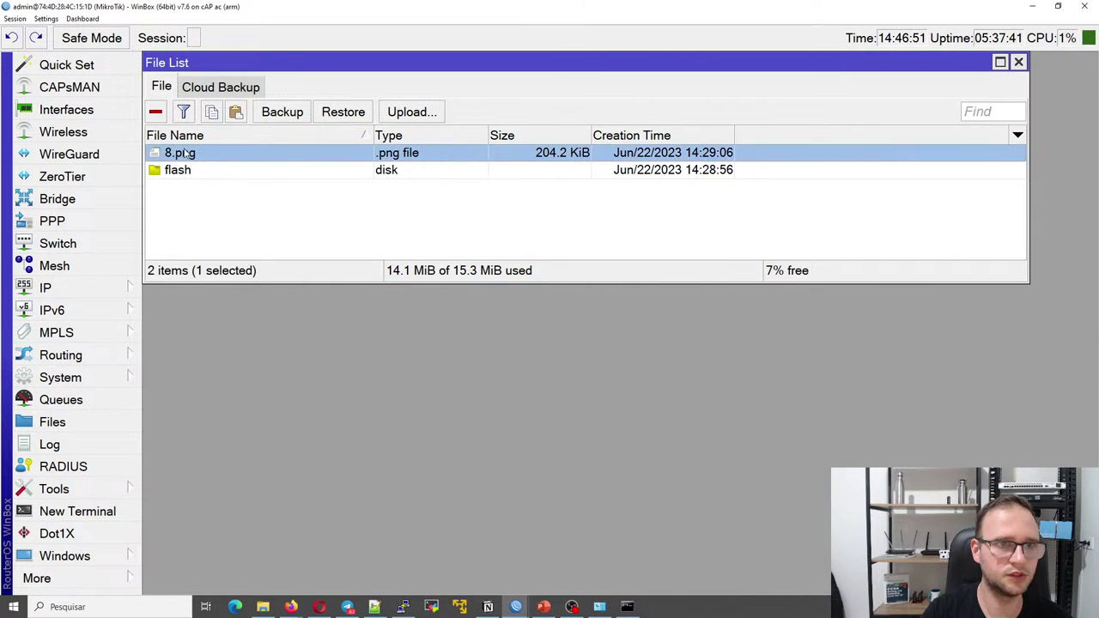
click(157, 112)
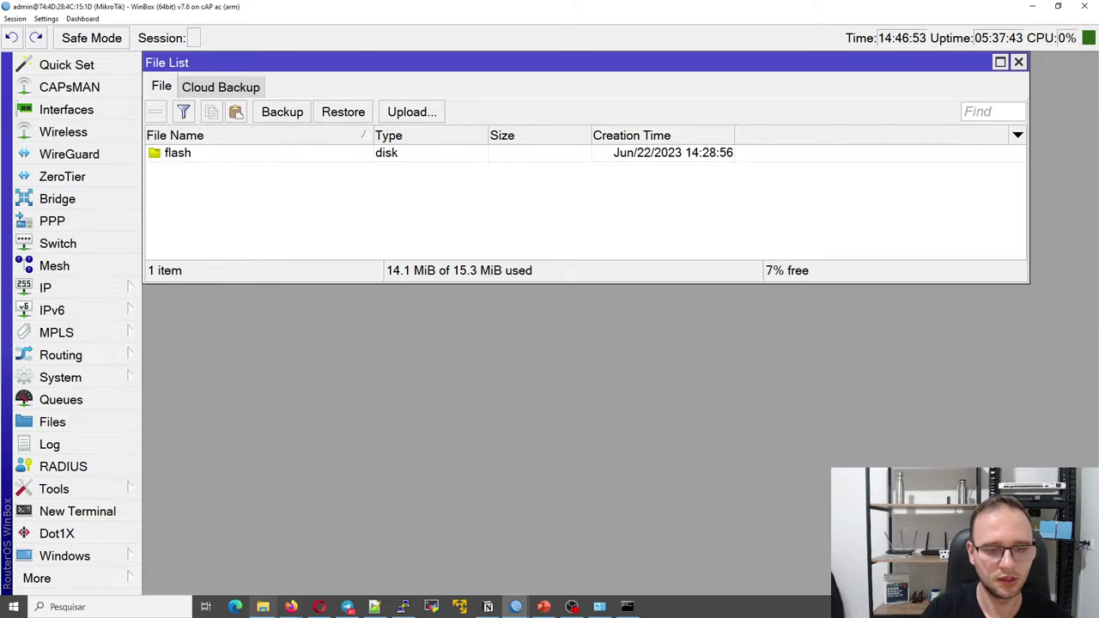
click(263, 606)
drag(121, 190, 420, 227)
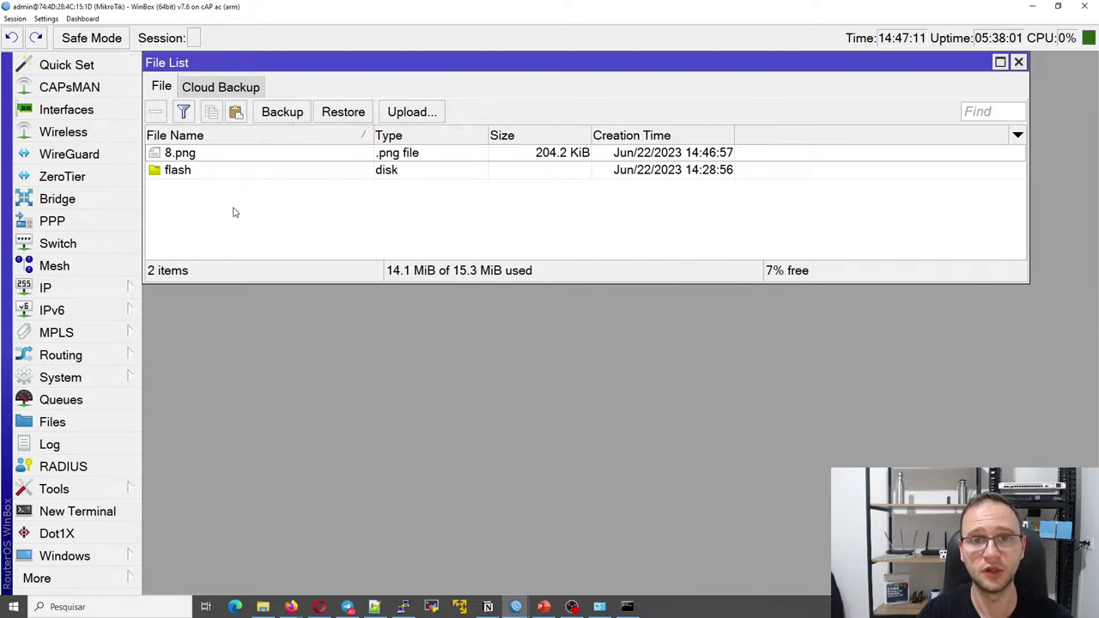
Return to slide 4 in PowerPoint and sketch a computer and a round host beside it with the screen pen
key(alt+Tab)
key(alt+Tab)
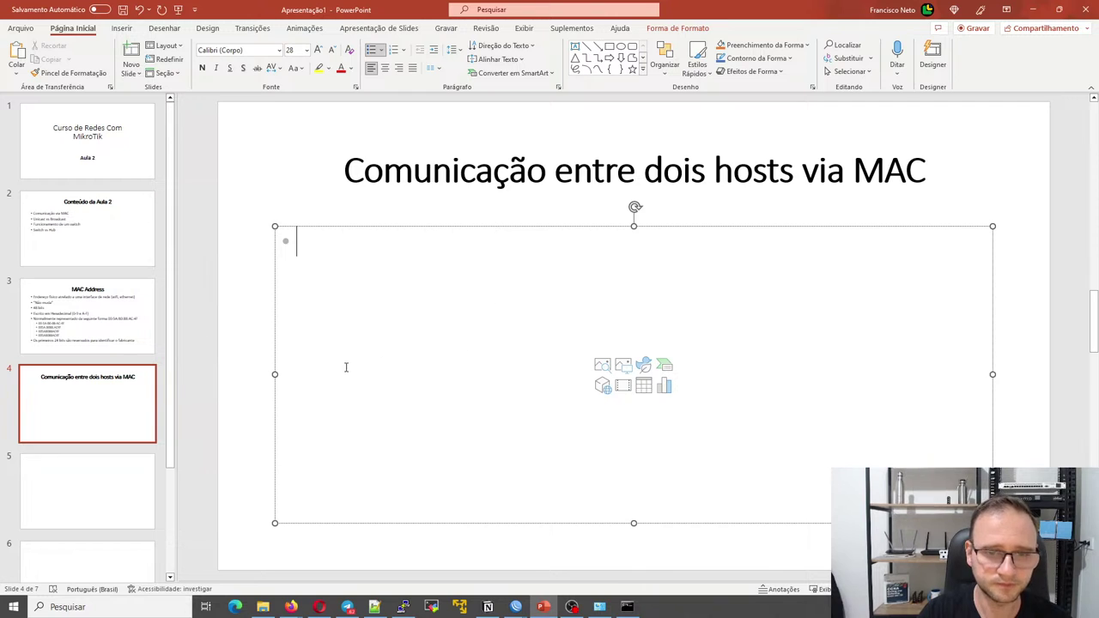
mouse_move(349, 324)
mouse_down()
mouse_move(397, 295)
mouse_move(348, 352)
mouse_move(385, 338)
mouse_up()
mouse_move(728, 298)
mouse_down()
mouse_move(761, 306)
mouse_move(728, 313)
mouse_up()
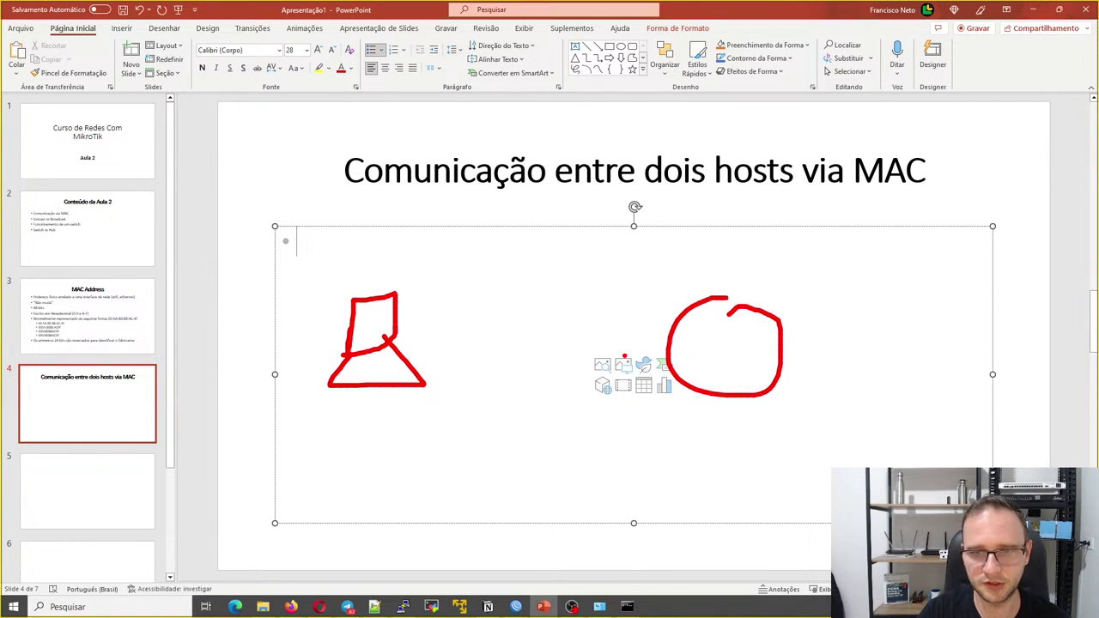